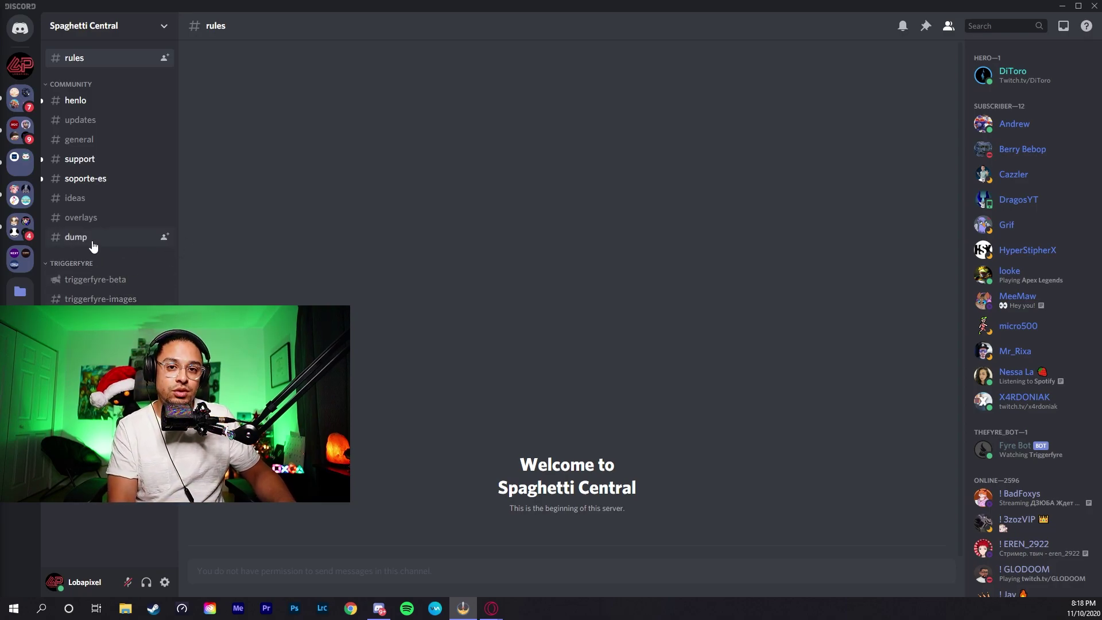
Step: Open the obs-websocket releases link from the Triggerfyre announcement in the #updates channel
{"action": "left_click", "coordinate": [93, 245]}
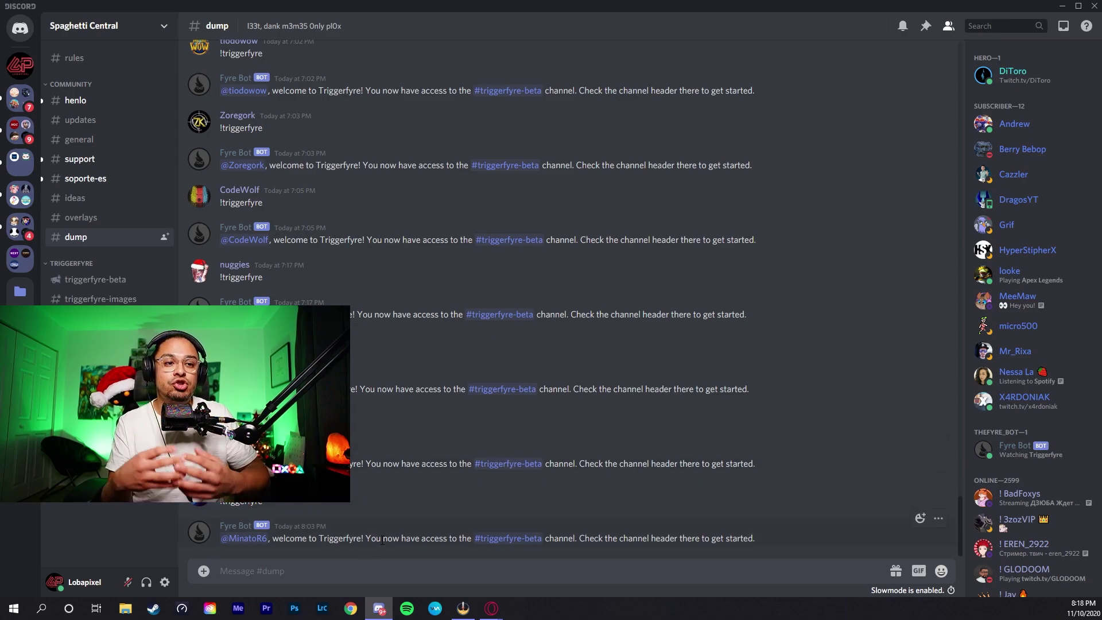
{"action": "left_click", "coordinate": [86, 140]}
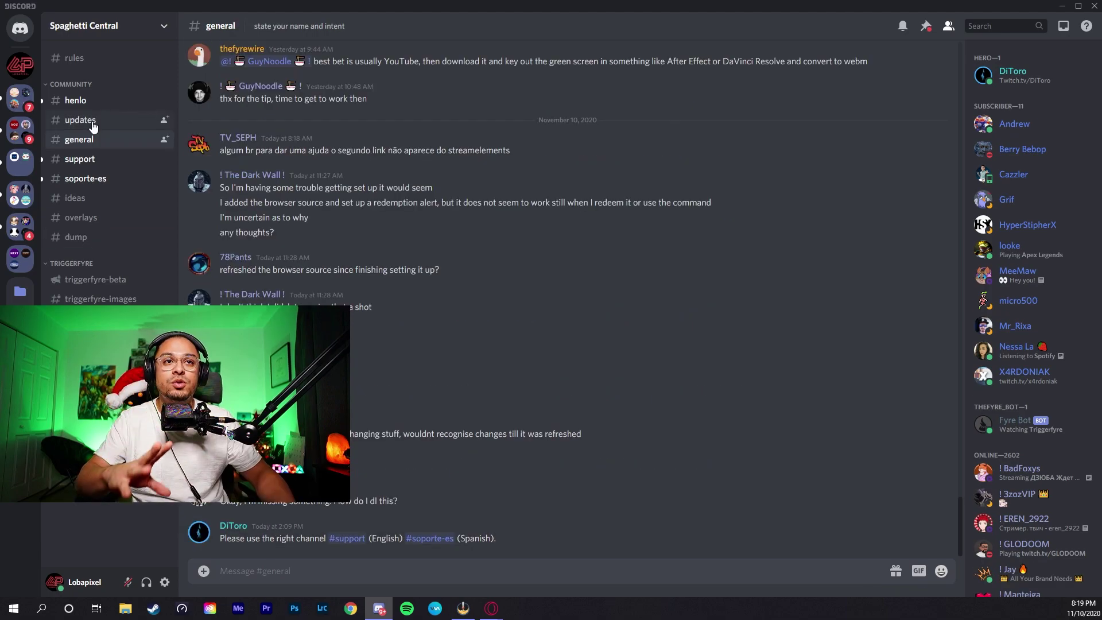
{"action": "left_click", "coordinate": [93, 122]}
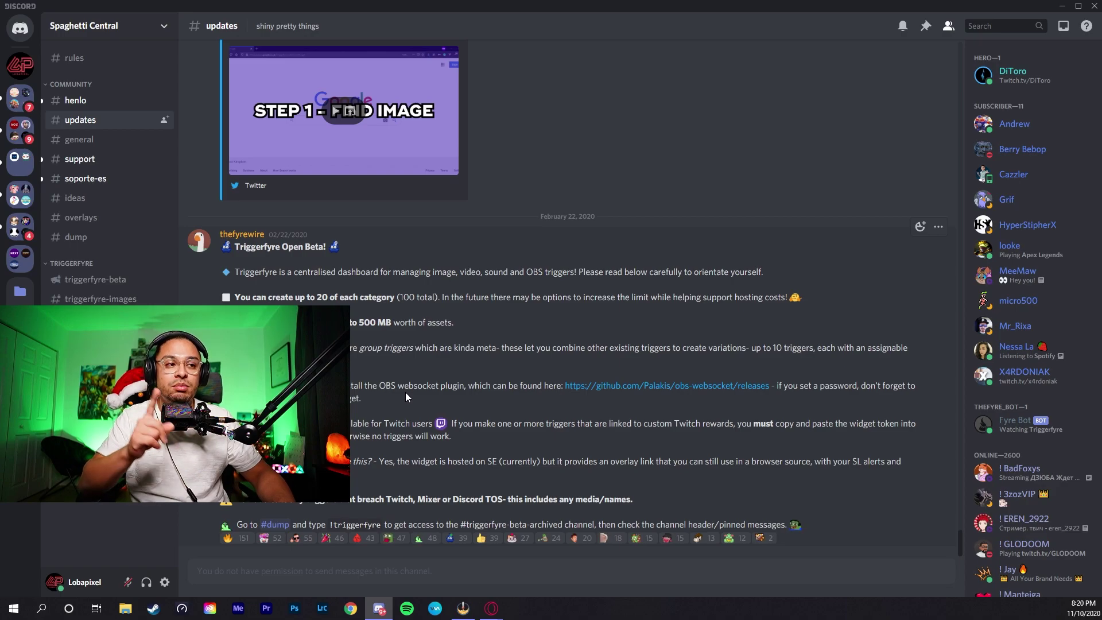
{"action": "left_click", "coordinate": [651, 389]}
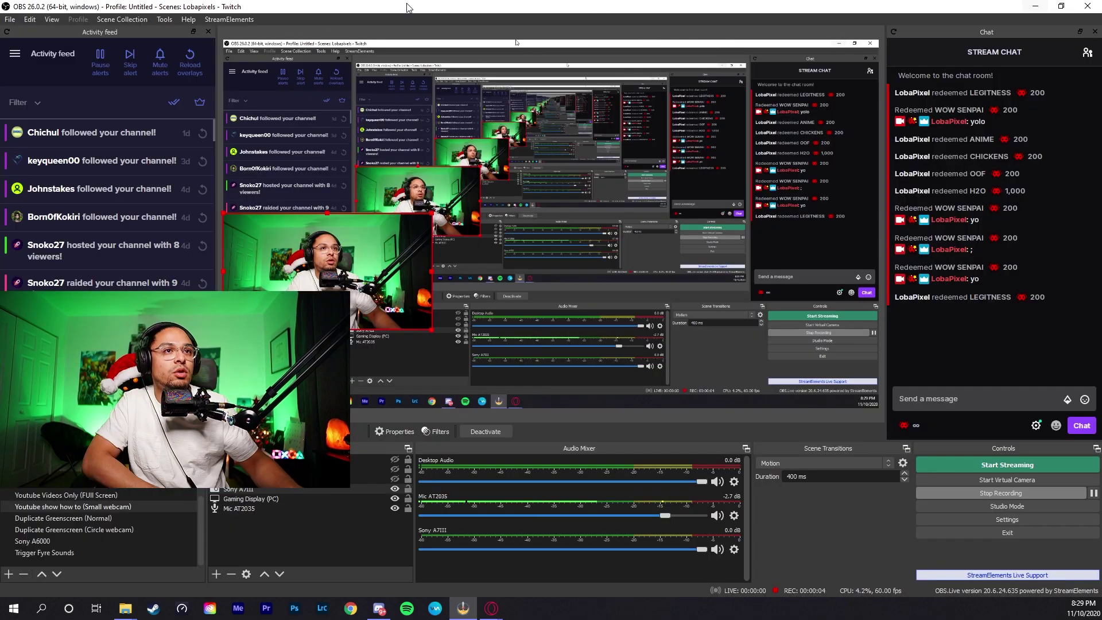
Step: Enable the OBS WebSockets server on port 4444 with authentication left off
{"action": "left_click", "coordinate": [165, 20]}
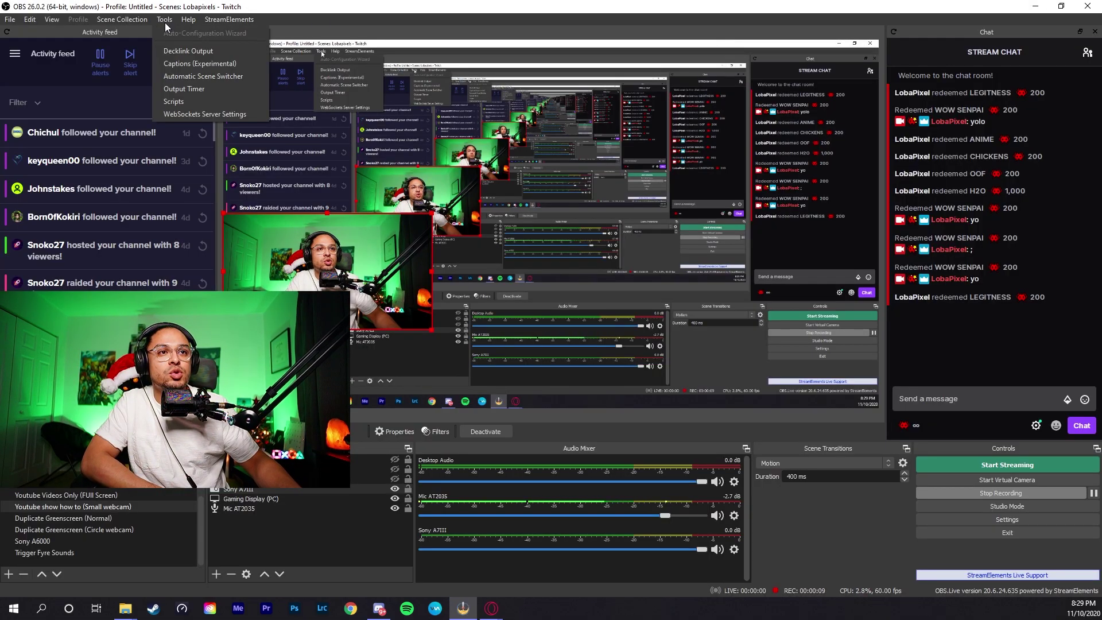
{"action": "left_click", "coordinate": [198, 116]}
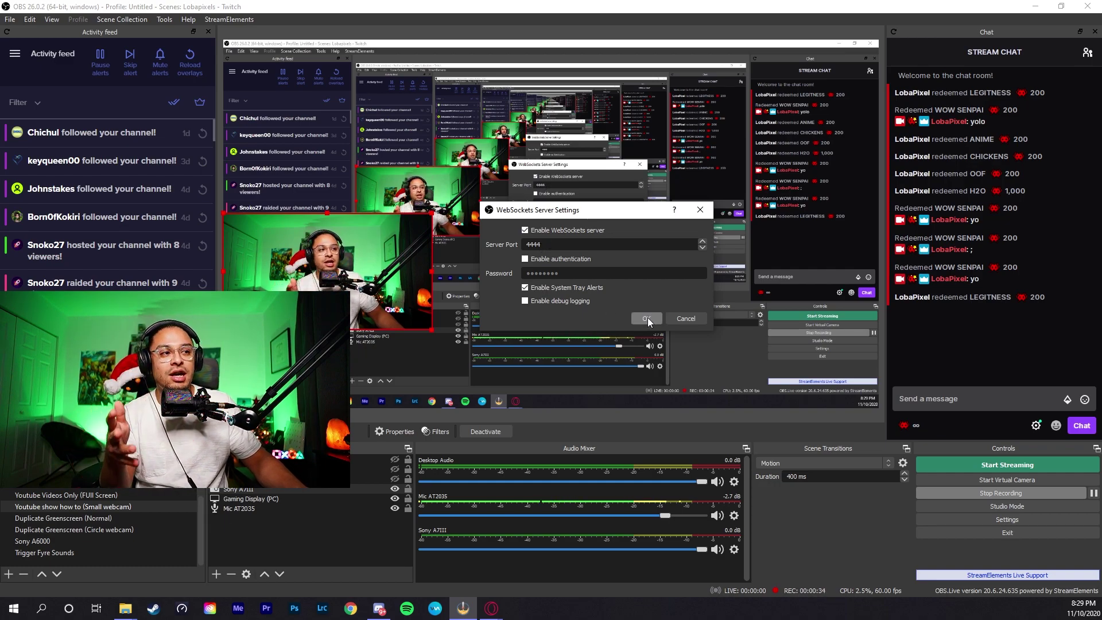
{"action": "left_click", "coordinate": [647, 319]}
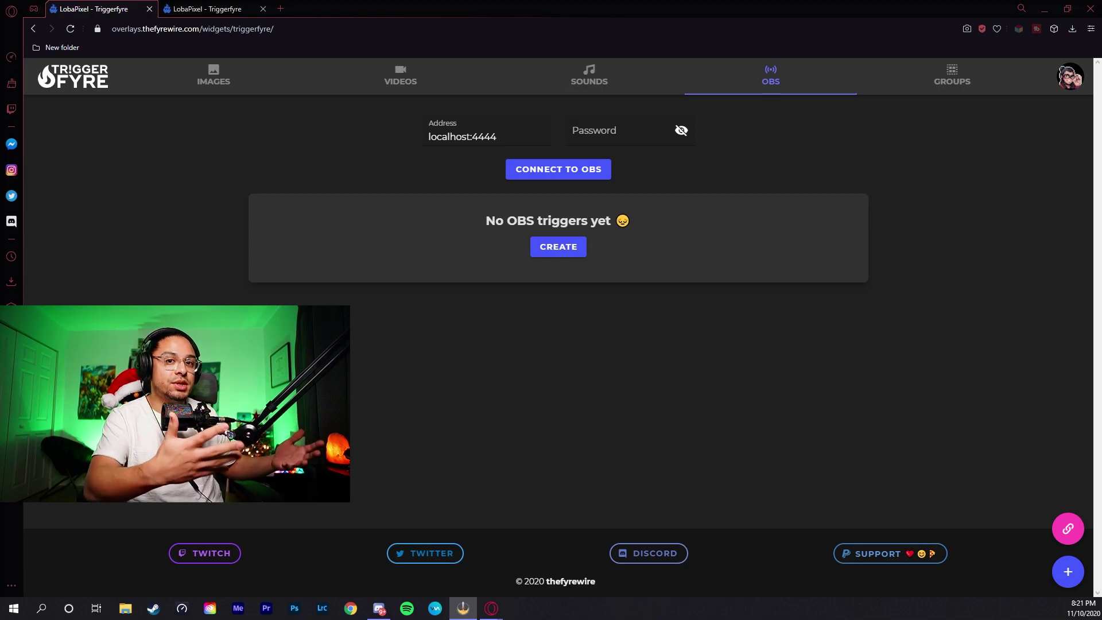
Step: Connect Triggerfyre to OBS at localhost:4444 and copy the sound overlay's link
{"action": "left_click", "coordinate": [548, 174]}
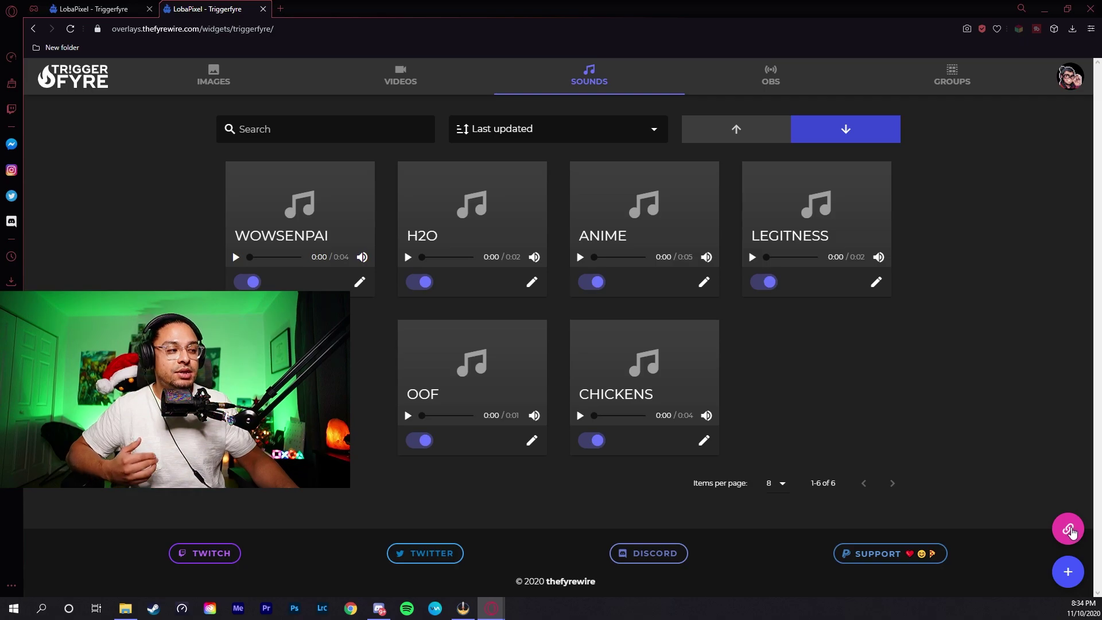
{"action": "left_click", "coordinate": [1068, 530]}
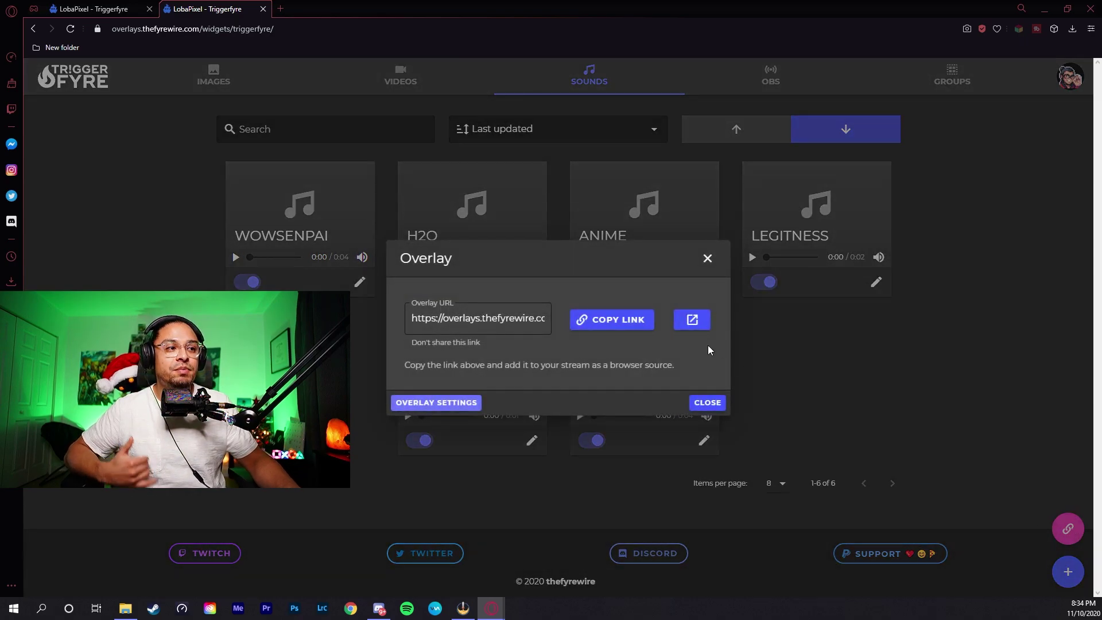
{"action": "left_click", "coordinate": [625, 322]}
{"action": "left_click", "coordinate": [708, 259]}
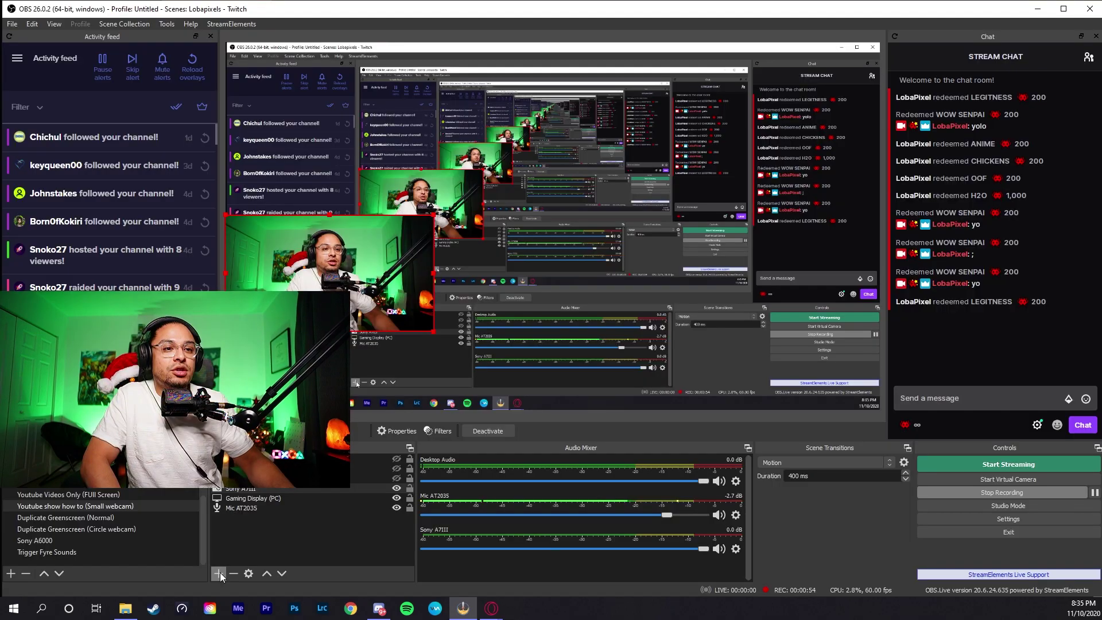
Step: Add a Browser source named 'test' to the current OBS scene
{"action": "left_click", "coordinate": [219, 573]}
{"action": "left_click", "coordinate": [276, 516]}
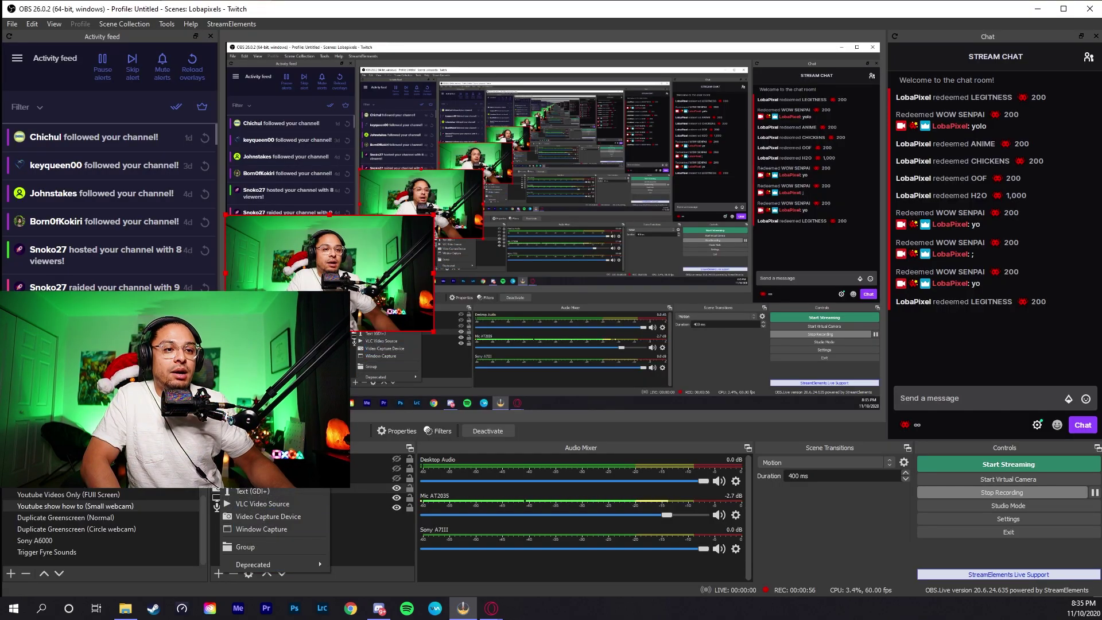
{"action": "type", "text": "test"}
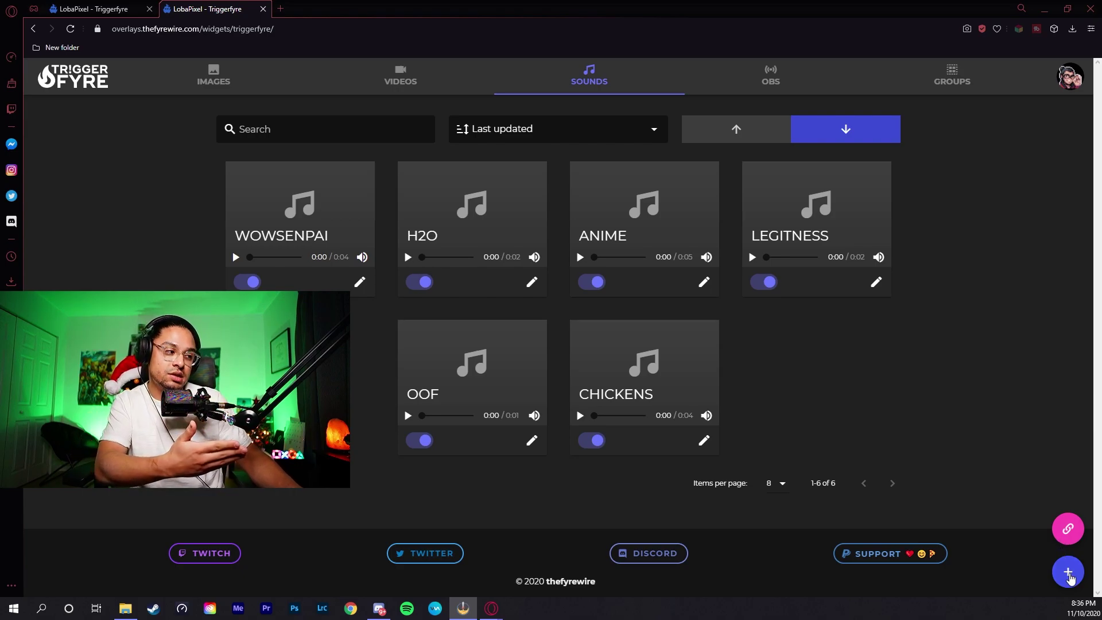
Step: Start a new sound trigger named BACKGROUND CHANGE, copying the name from the Twitch reward
{"action": "left_click", "coordinate": [1069, 572]}
{"action": "left_click", "coordinate": [407, 282]}
{"action": "key", "text": "ctrl+v"}
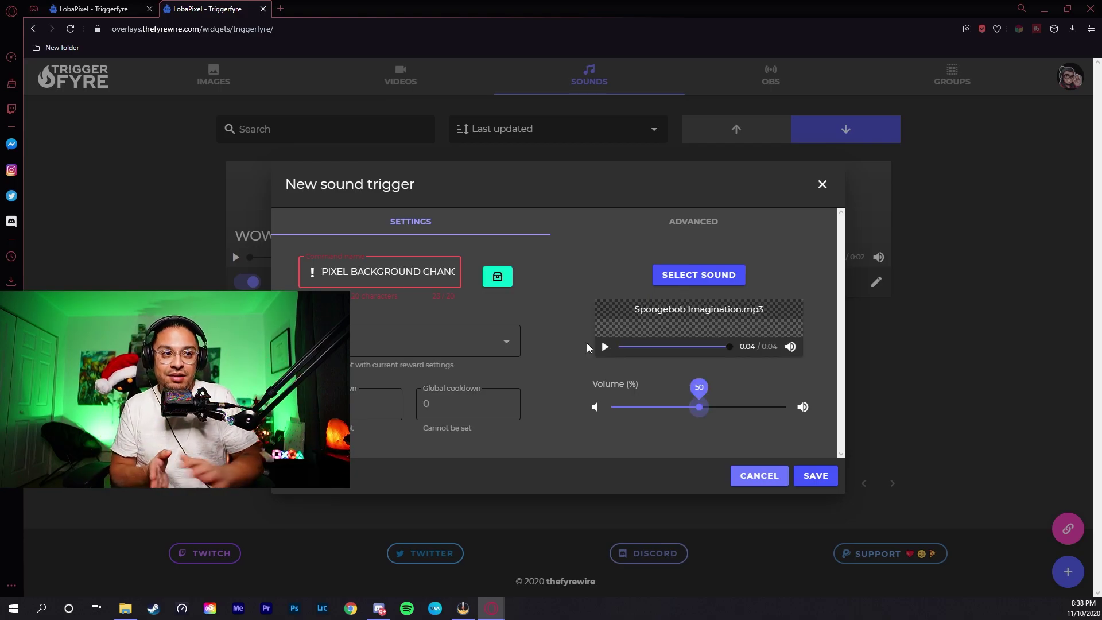
{"action": "left_click", "coordinate": [509, 279]}
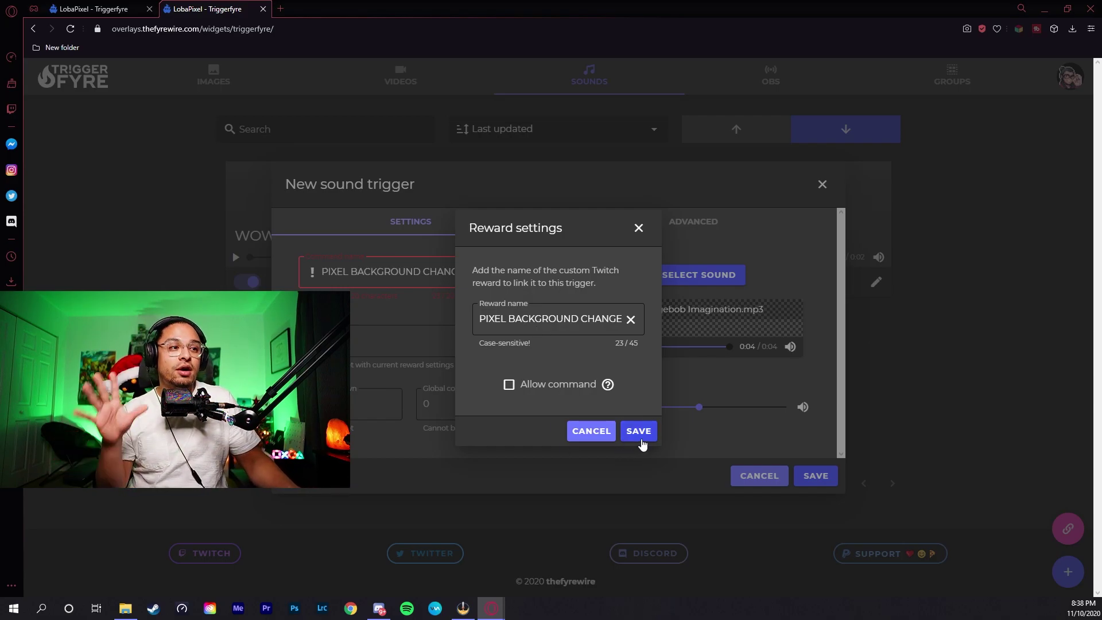
{"action": "left_click", "coordinate": [638, 431]}
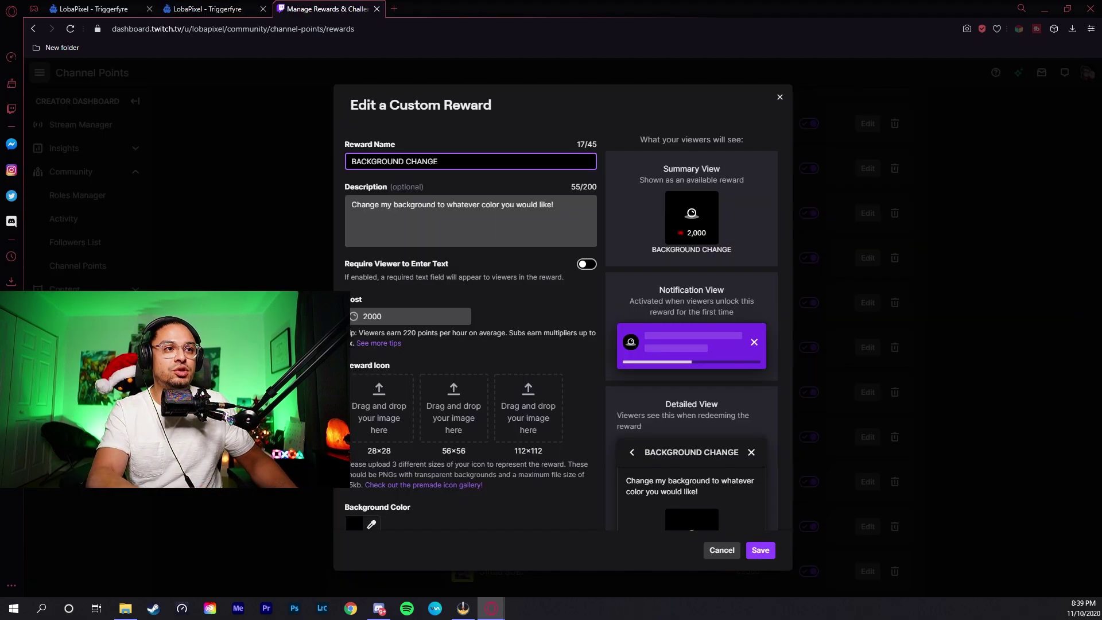
{"action": "left_click_drag", "start_coordinate": [439, 162], "coordinate": [334, 160]}
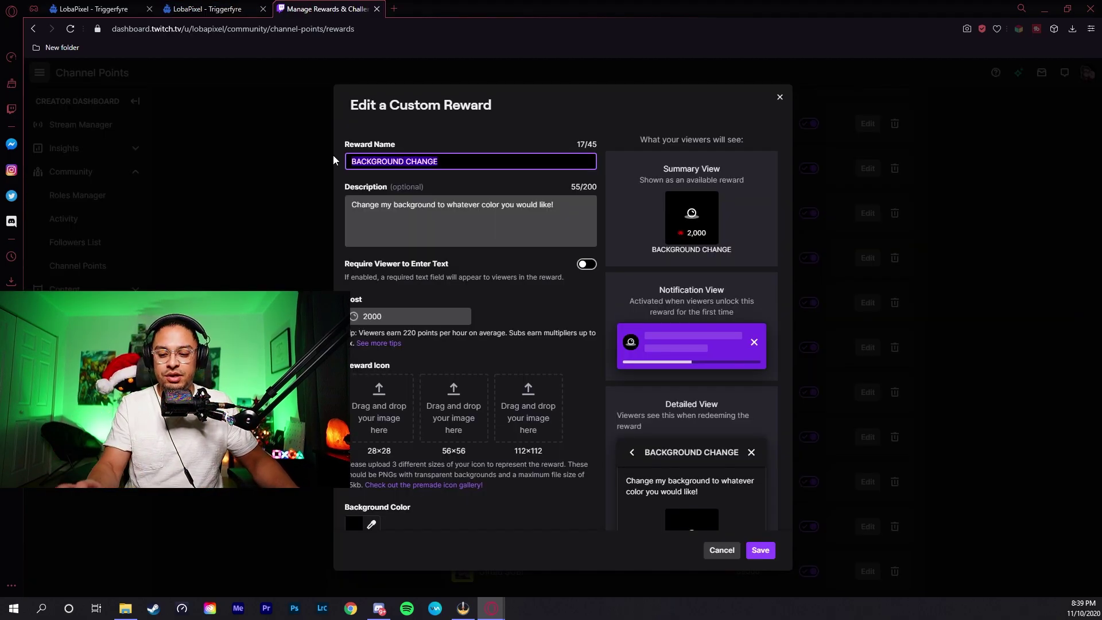
{"action": "left_click", "coordinate": [216, 9]}
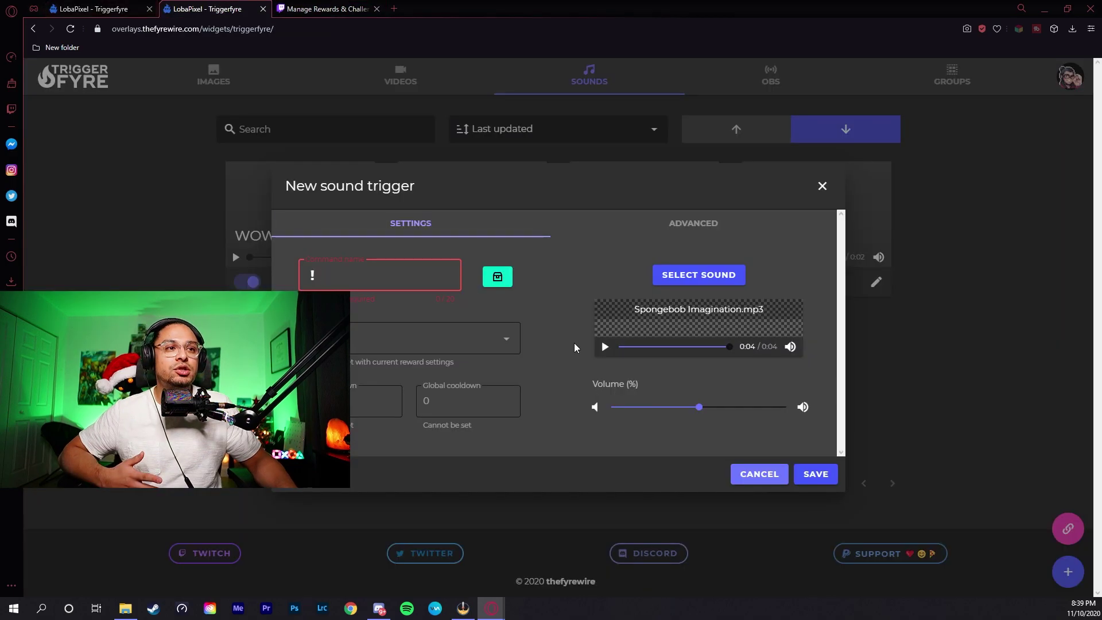
{"action": "key", "text": "ctrl+v"}
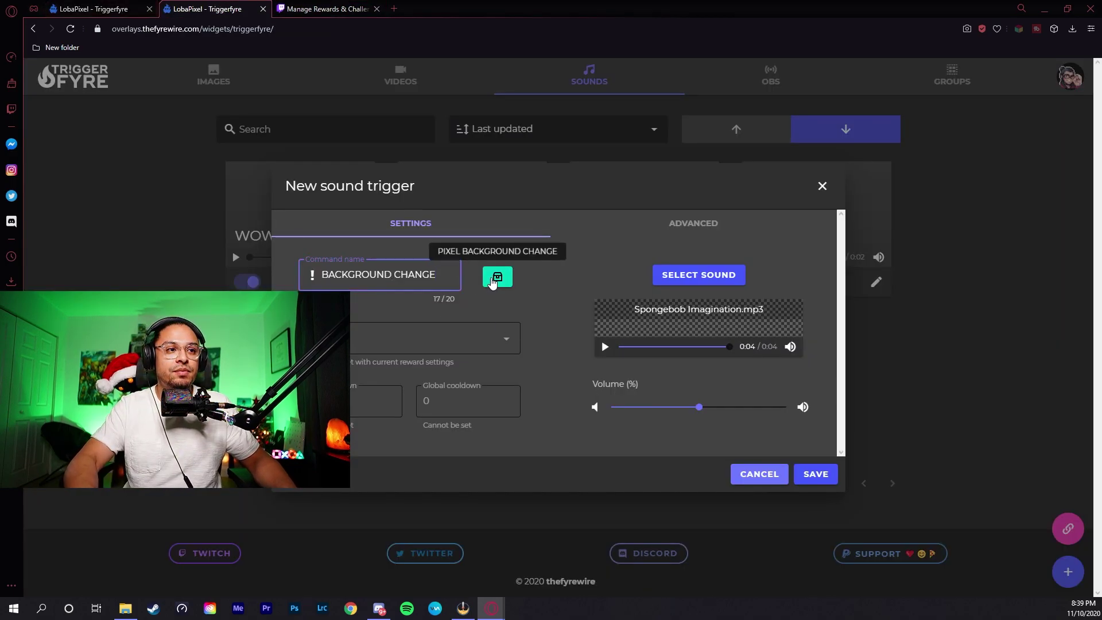
Step: Save the linked BACKGROUND CHANGE reward settings and bring up the sound picker
{"action": "left_click", "coordinate": [497, 278]}
{"action": "double_click", "coordinate": [542, 317]}
{"action": "triple_click", "coordinate": [542, 317]}
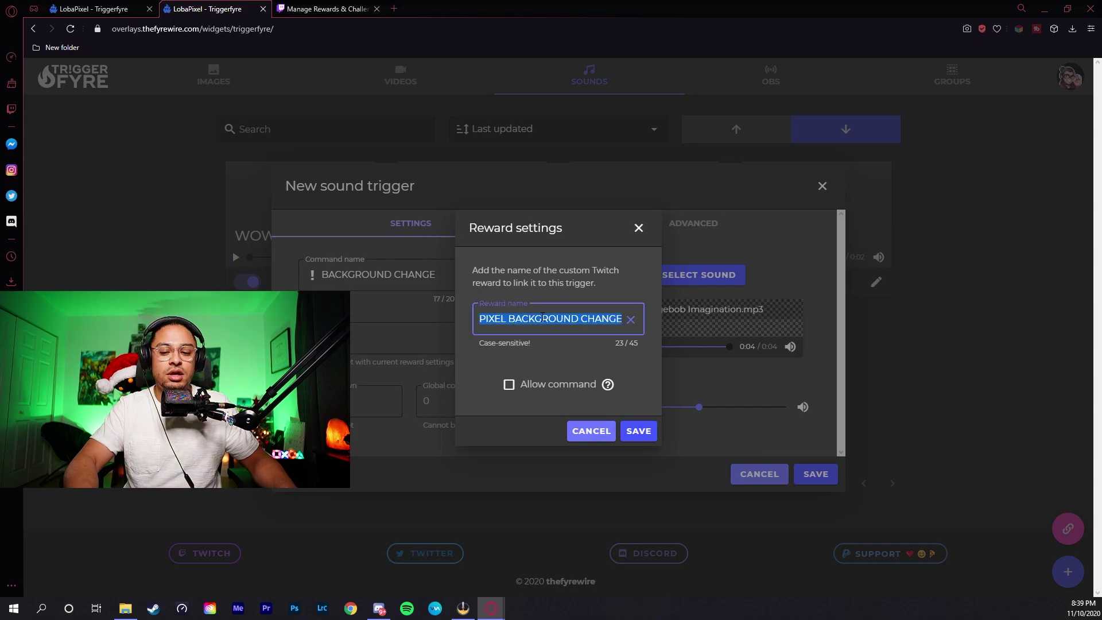
{"action": "left_click", "coordinate": [542, 317]}
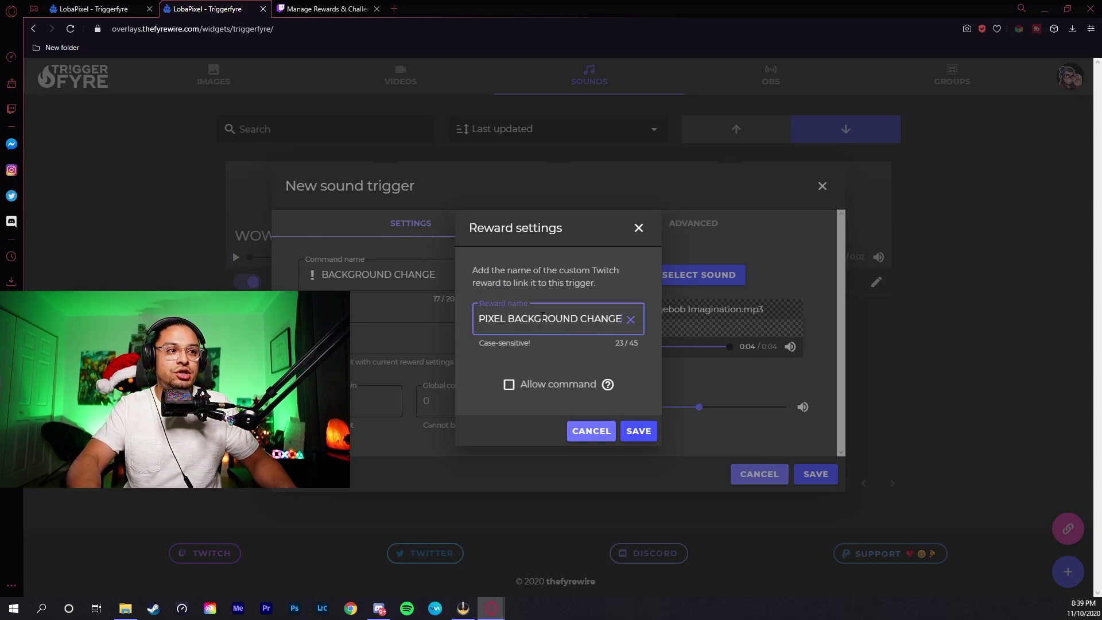
{"action": "left_click", "coordinate": [641, 431]}
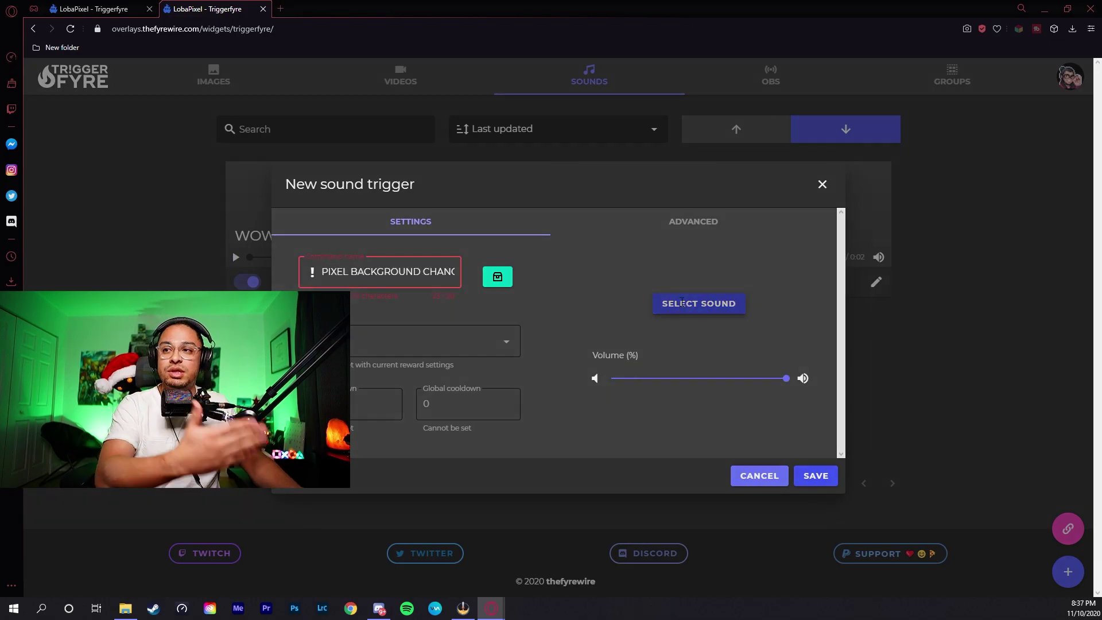
{"action": "left_click", "coordinate": [689, 303]}
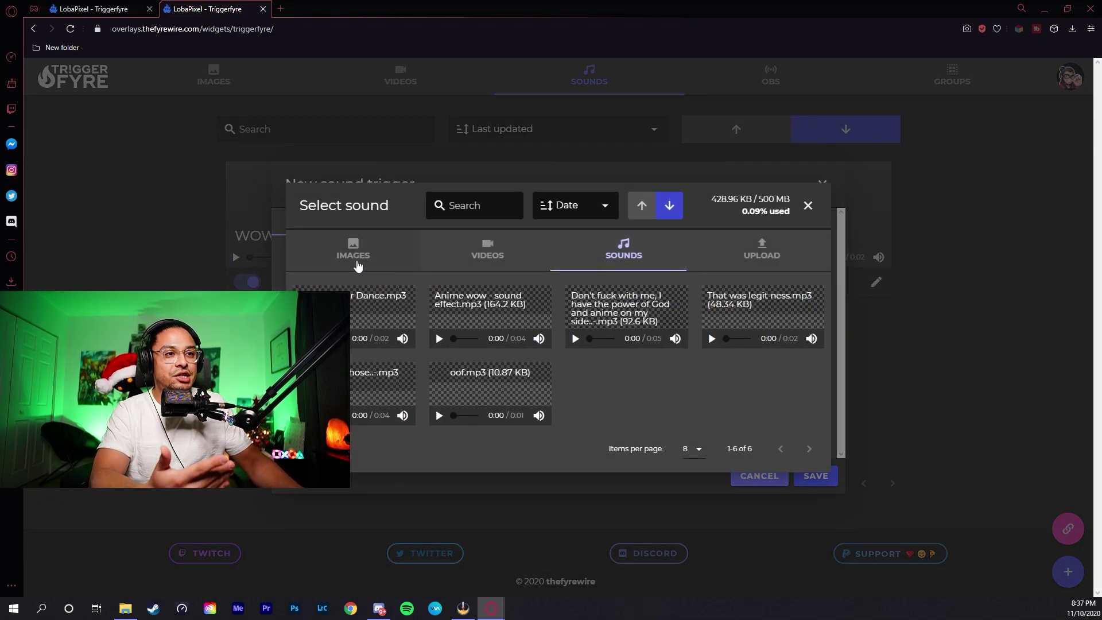
Step: Upload Spongebob Imagination.mp3 to the Triggerfyre sound library
{"action": "left_click", "coordinate": [723, 260]}
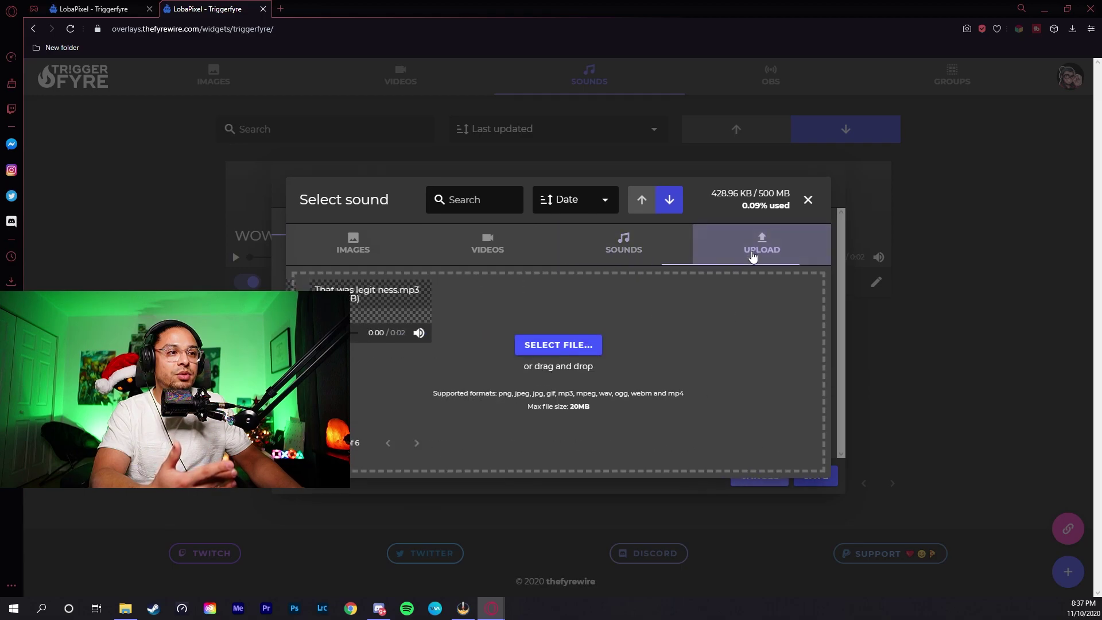
{"action": "left_click", "coordinate": [574, 346]}
{"action": "left_click", "coordinate": [159, 157]}
{"action": "double_click", "coordinate": [160, 159]}
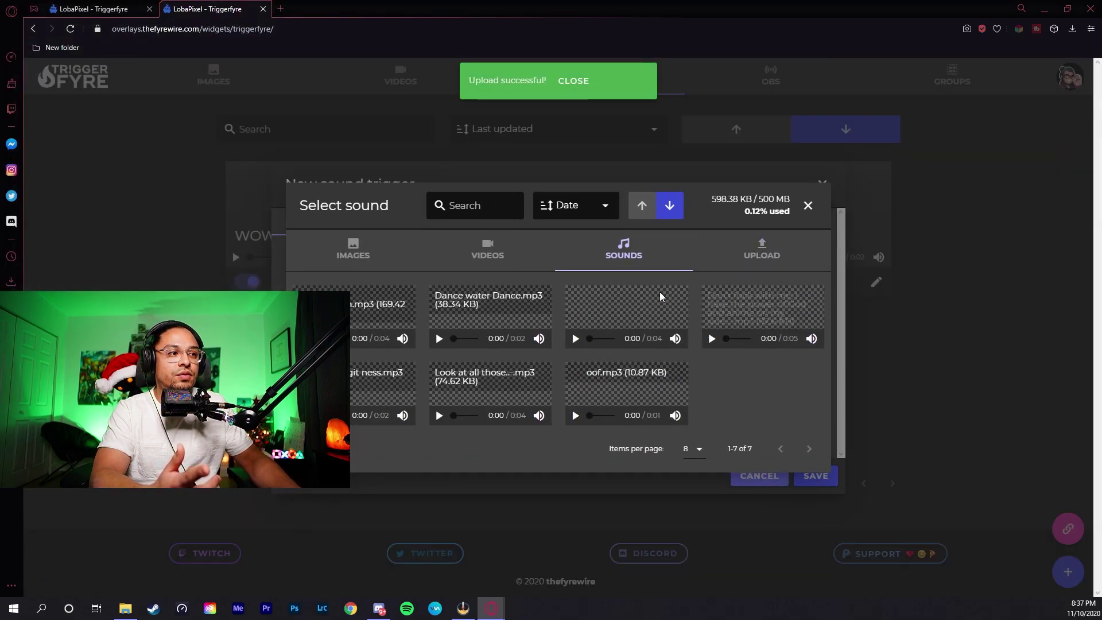
Step: Attach the Spongebob sound, save the BACKGROUNDCHANGE trigger, and return to OBS
{"action": "left_click", "coordinate": [395, 307]}
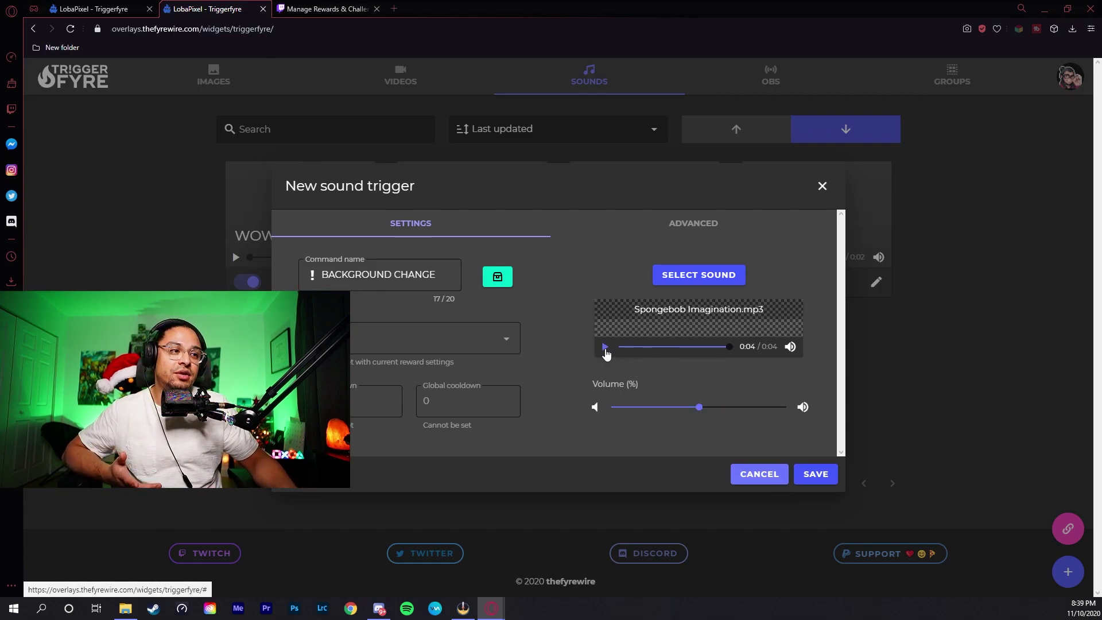
{"action": "left_click", "coordinate": [815, 474]}
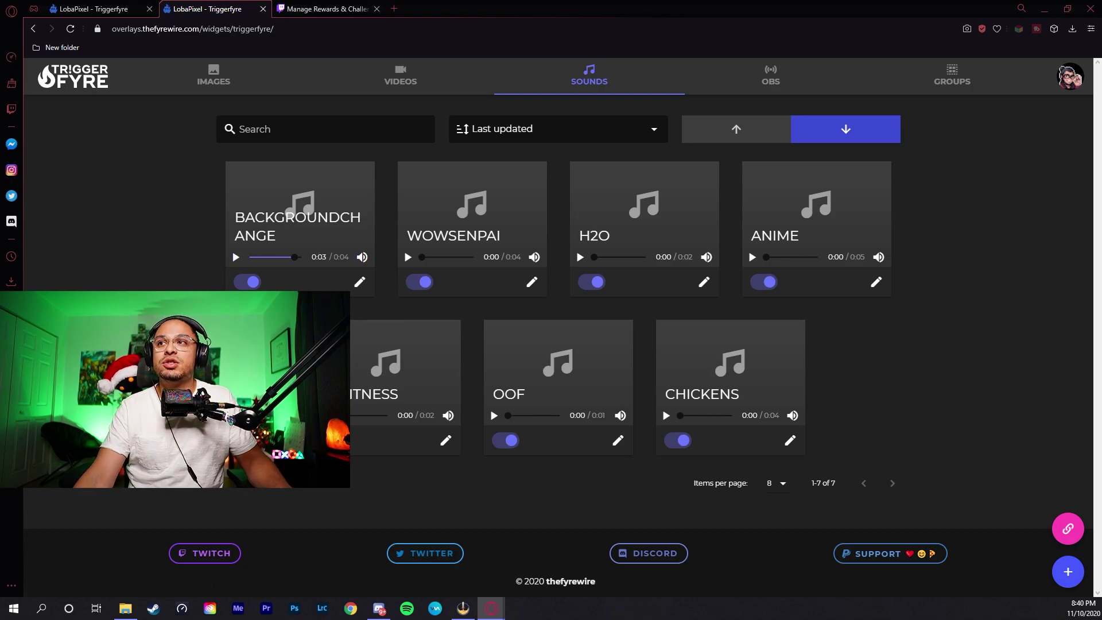
{"action": "key", "text": "alt+Tab"}
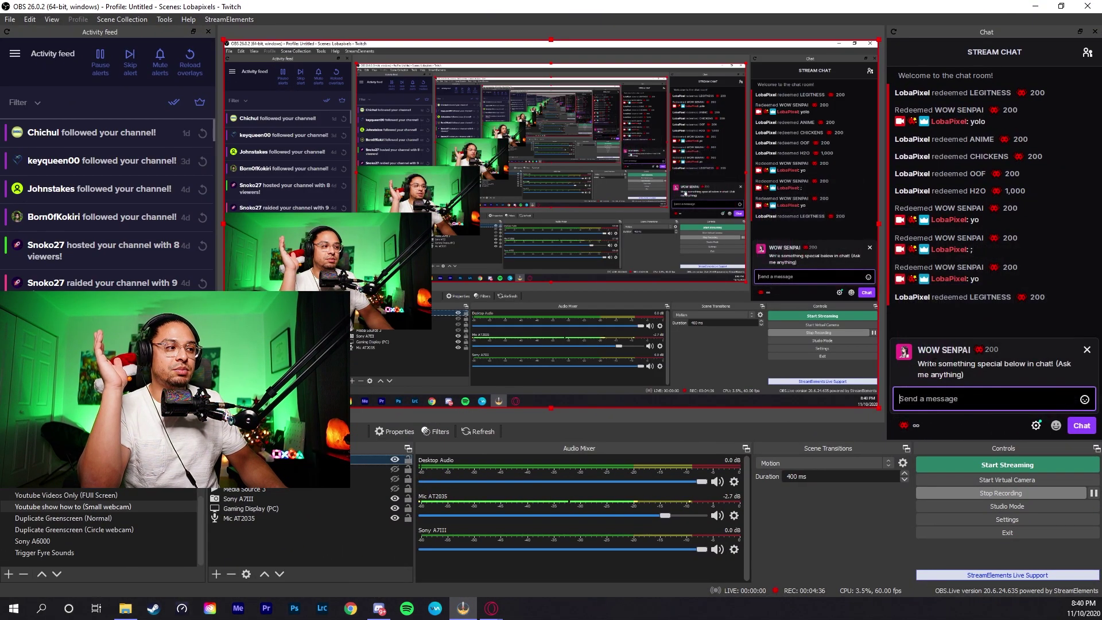
Step: Send 'yo' in chat and redeem the BACKGROUND CHANGE reward for 2,000 channel points
{"action": "type", "text": "yo"}
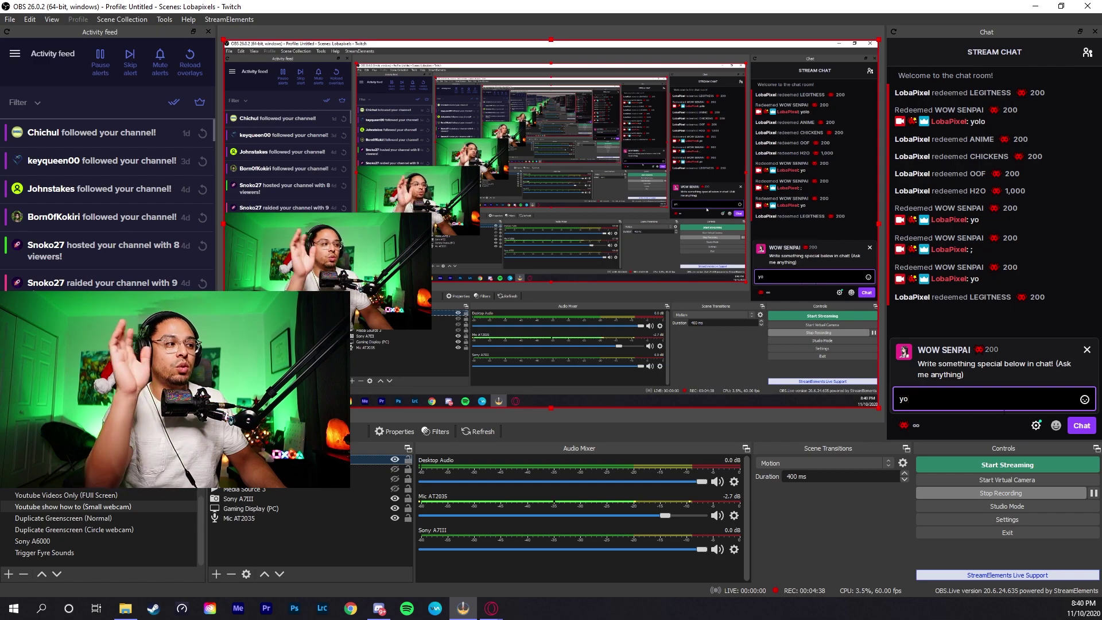
{"action": "left_click", "coordinate": [1081, 425]}
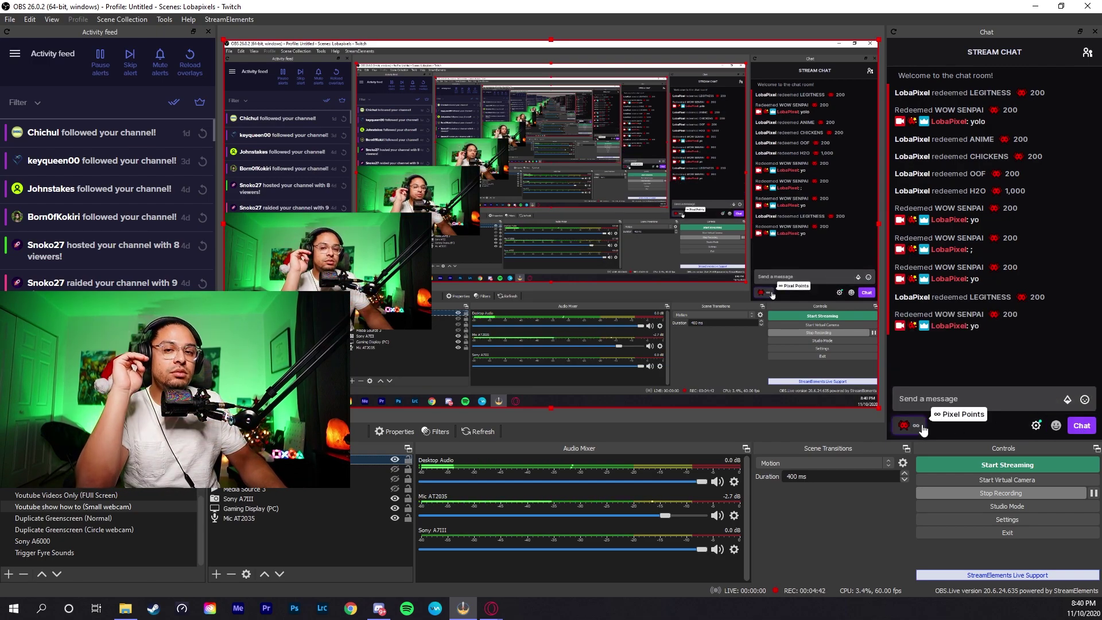
{"action": "left_click", "coordinate": [921, 426]}
{"action": "scroll", "coordinate": [947, 344], "scroll_direction": "down", "scroll_amount": 3}
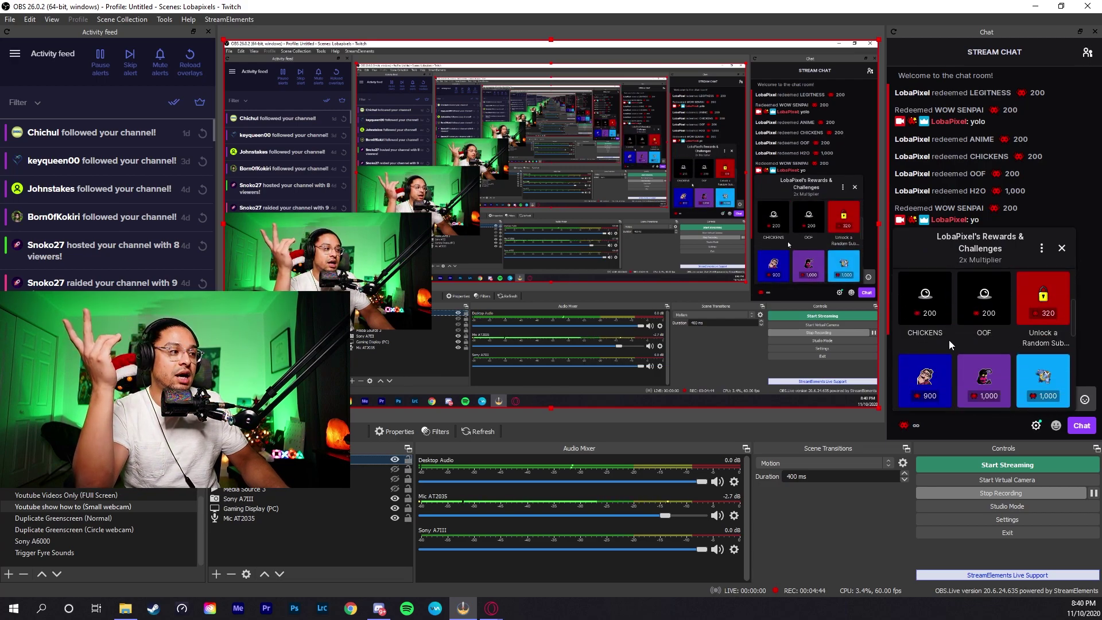
{"action": "scroll", "coordinate": [950, 345], "scroll_direction": "down", "scroll_amount": 3}
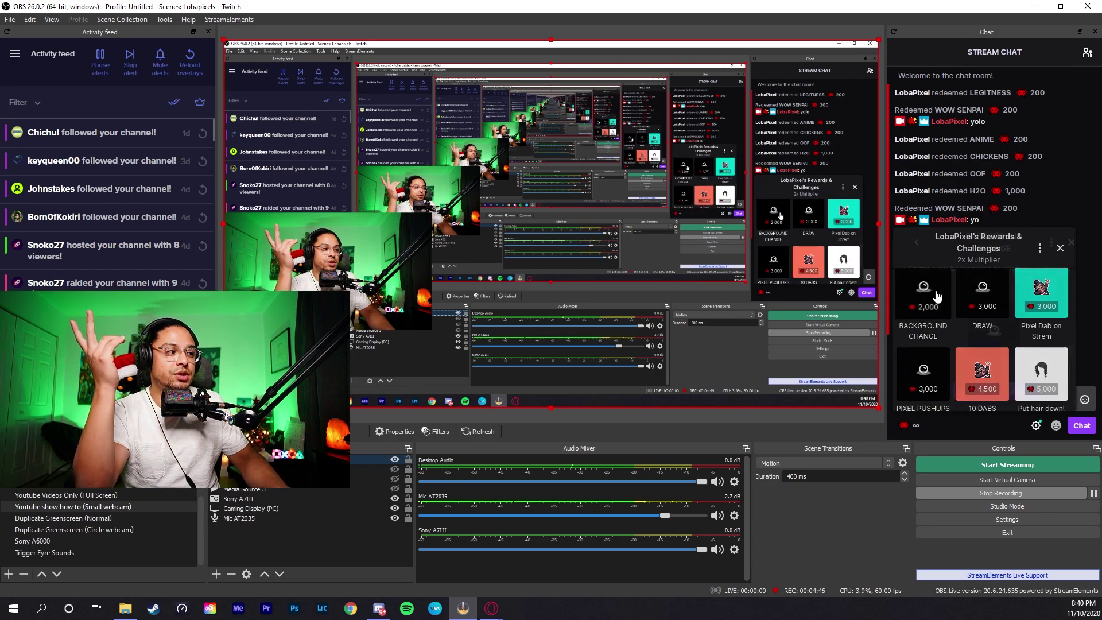
{"action": "left_click", "coordinate": [937, 296]}
{"action": "left_click", "coordinate": [995, 392]}
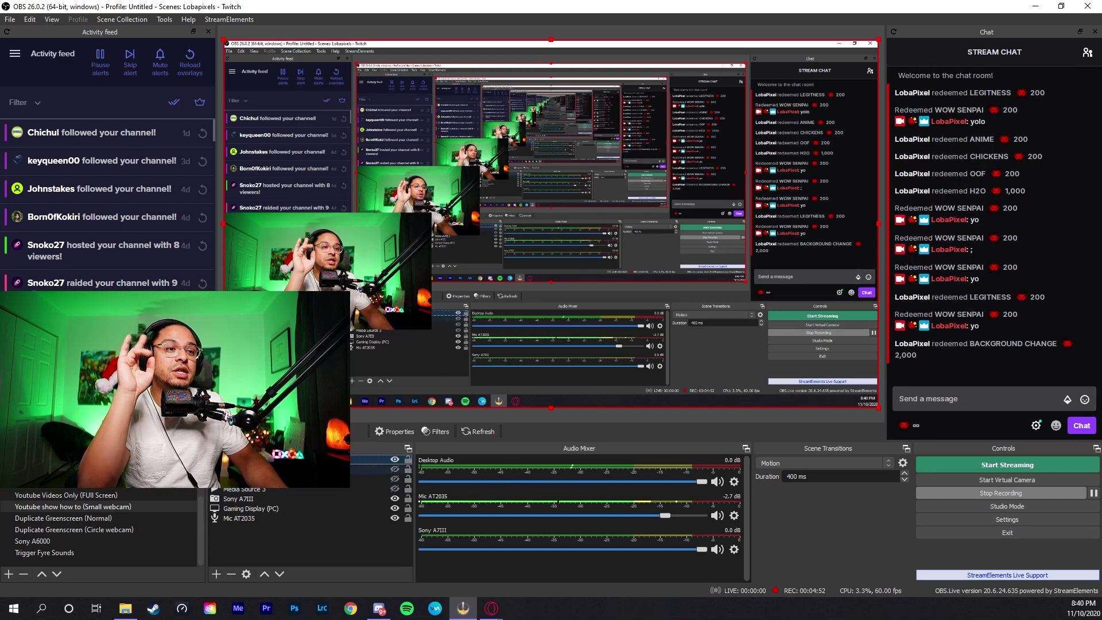
Step: Refresh the cached page in the SOUNDS browser source's properties
{"action": "double_click", "coordinate": [343, 490]}
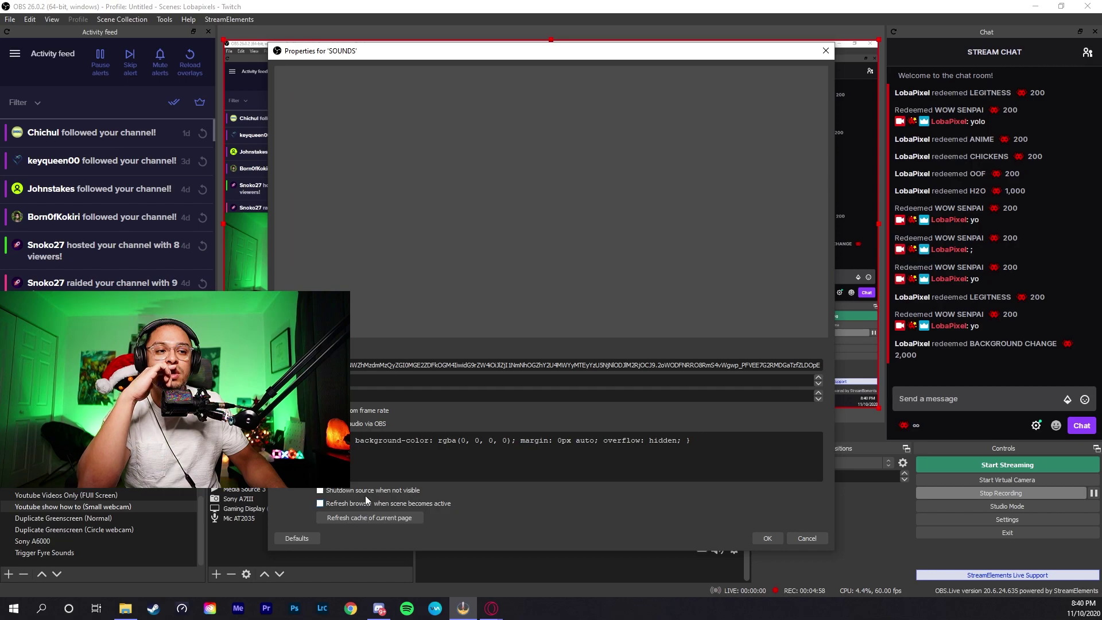
{"action": "left_click_drag", "start_coordinate": [465, 52], "coordinate": [626, 10]}
{"action": "left_click", "coordinate": [532, 480]}
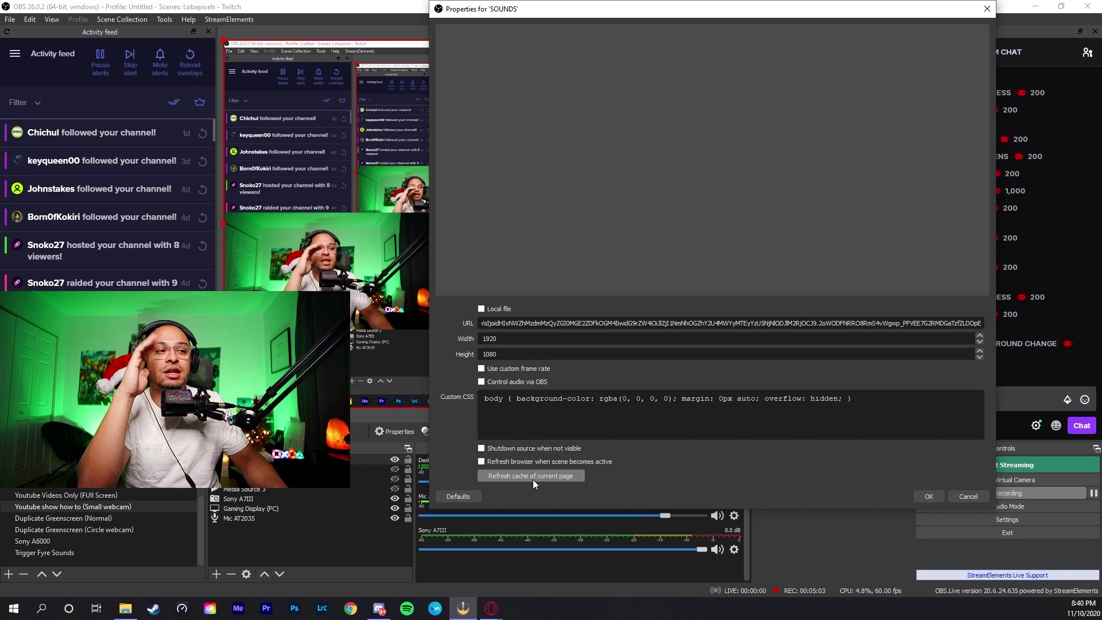
{"action": "left_click", "coordinate": [535, 474]}
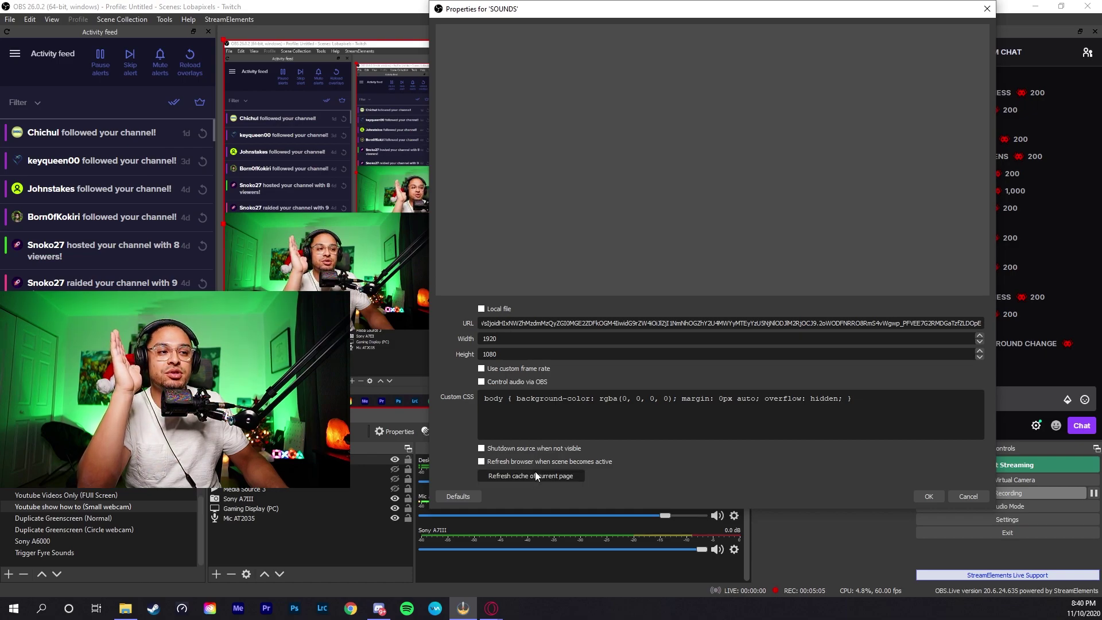
Step: Confirm the SOUNDS properties and redeem BACKGROUND CHANGE again for 2,000 points
{"action": "left_click", "coordinate": [928, 497]}
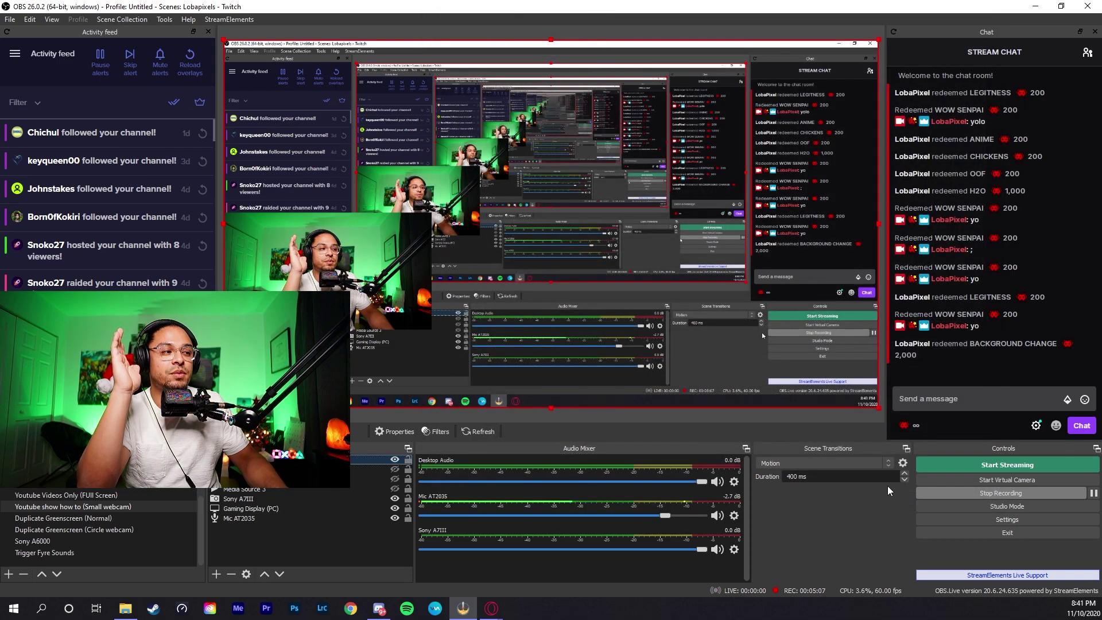
{"action": "left_click", "coordinate": [903, 426]}
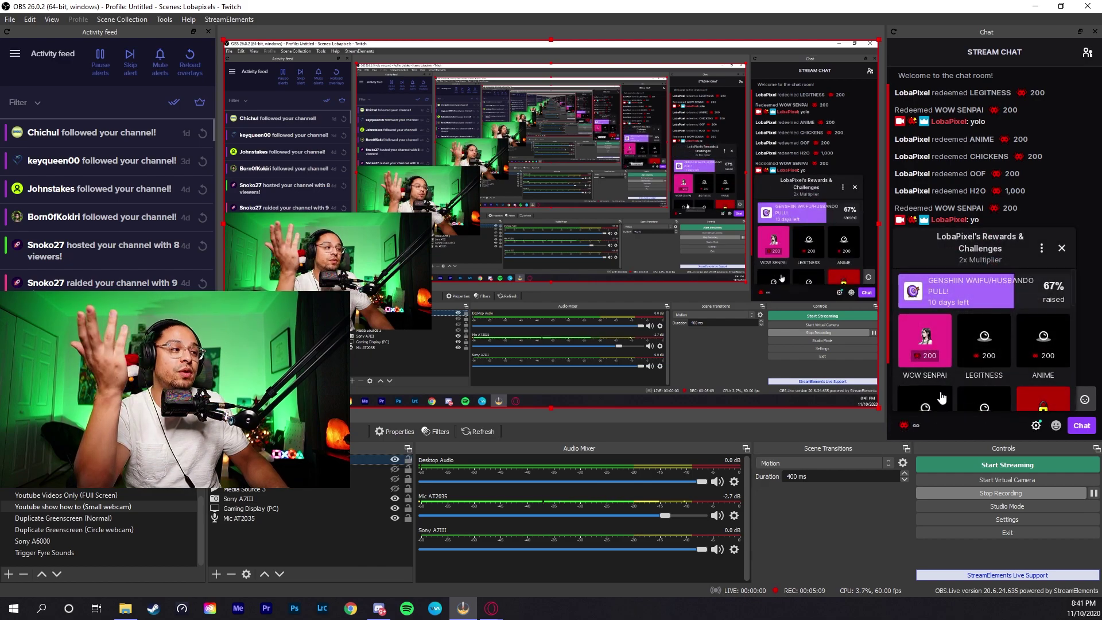
{"action": "scroll", "coordinate": [957, 374], "scroll_direction": "down", "scroll_amount": 4}
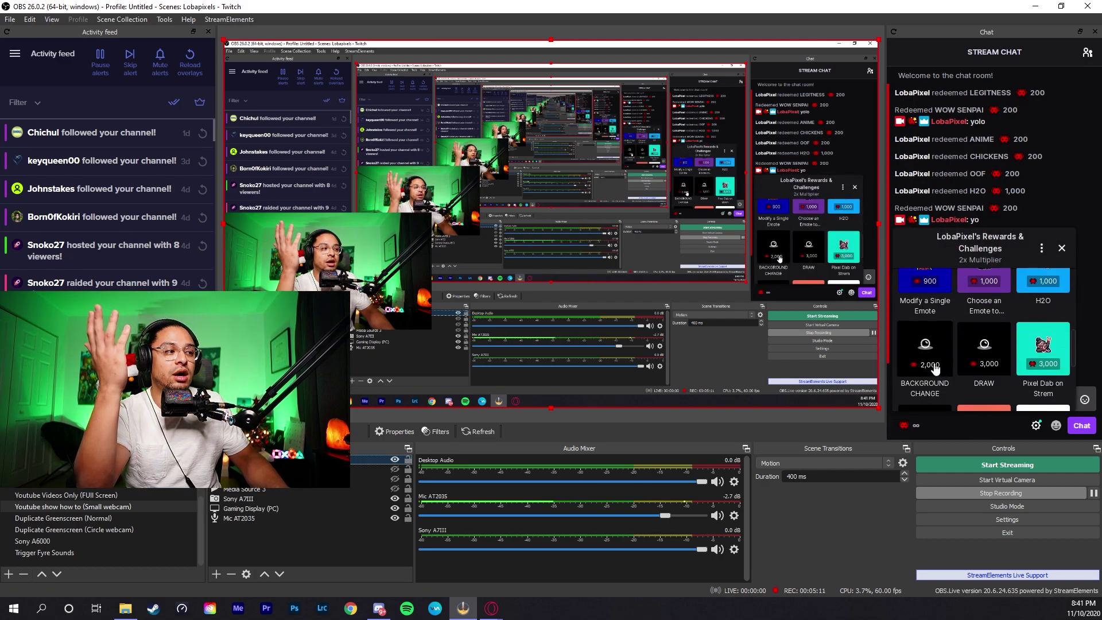
{"action": "left_click", "coordinate": [917, 360]}
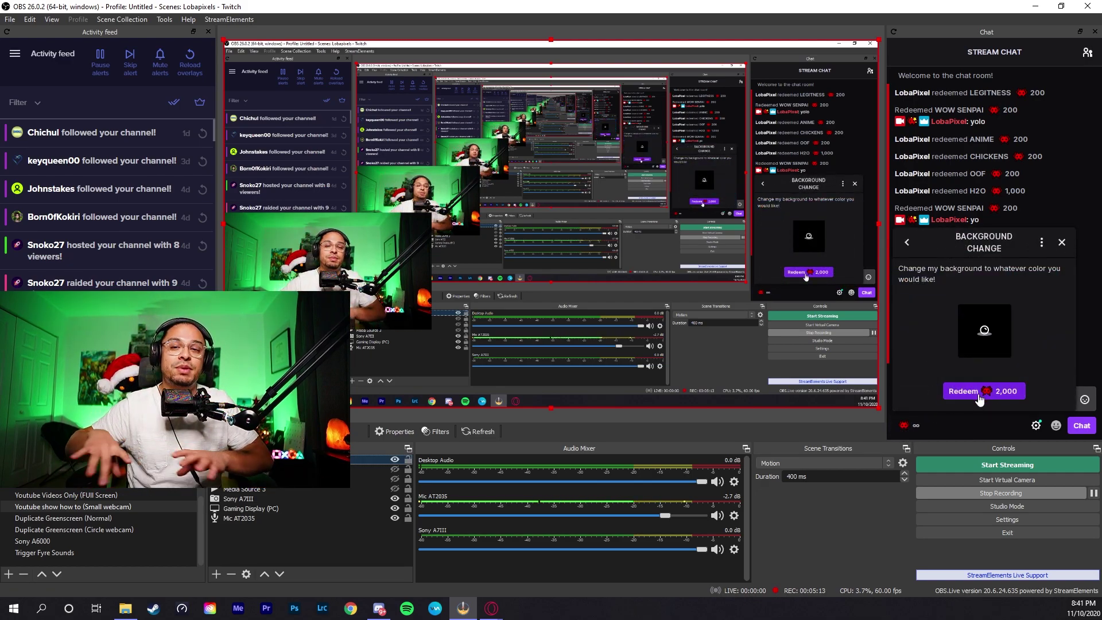
{"action": "left_click", "coordinate": [980, 399]}
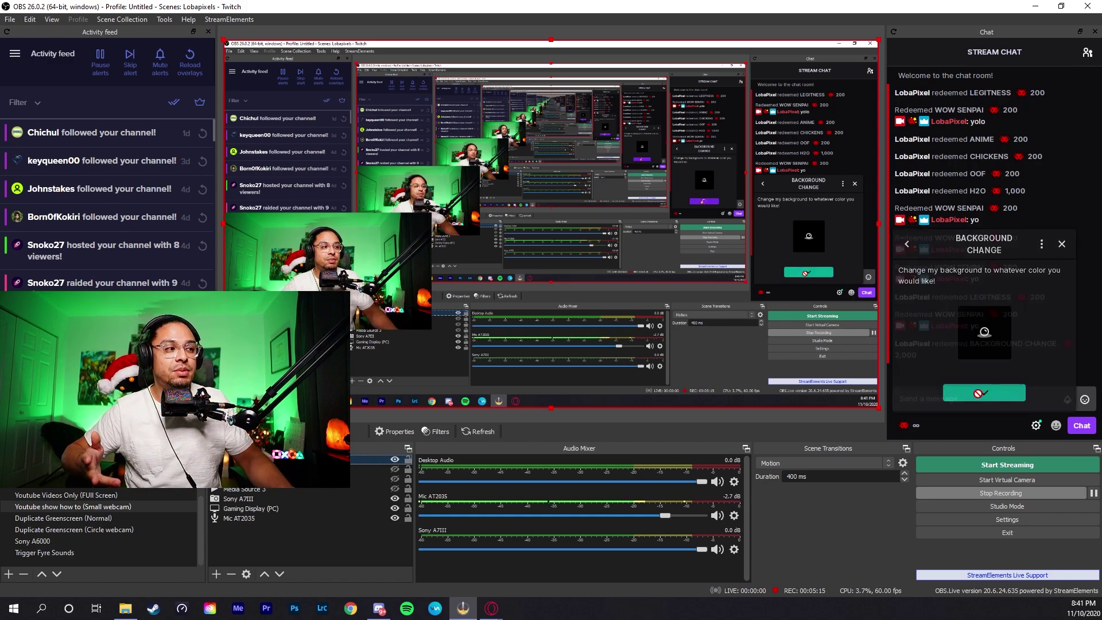